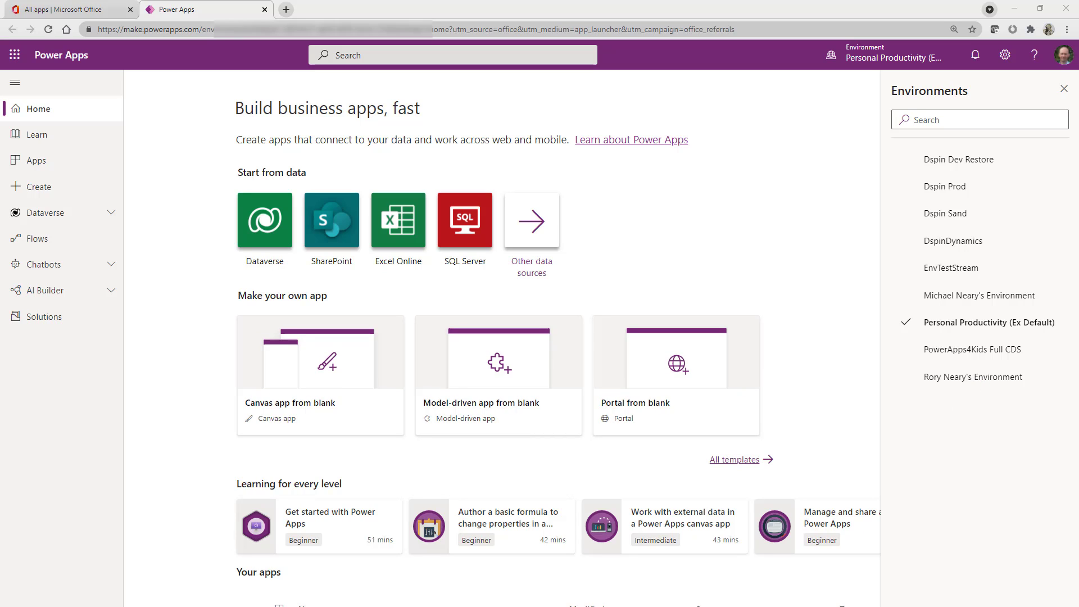
- Start building a new automated cloud flow from blank in the Flows area
left_click(56, 239)
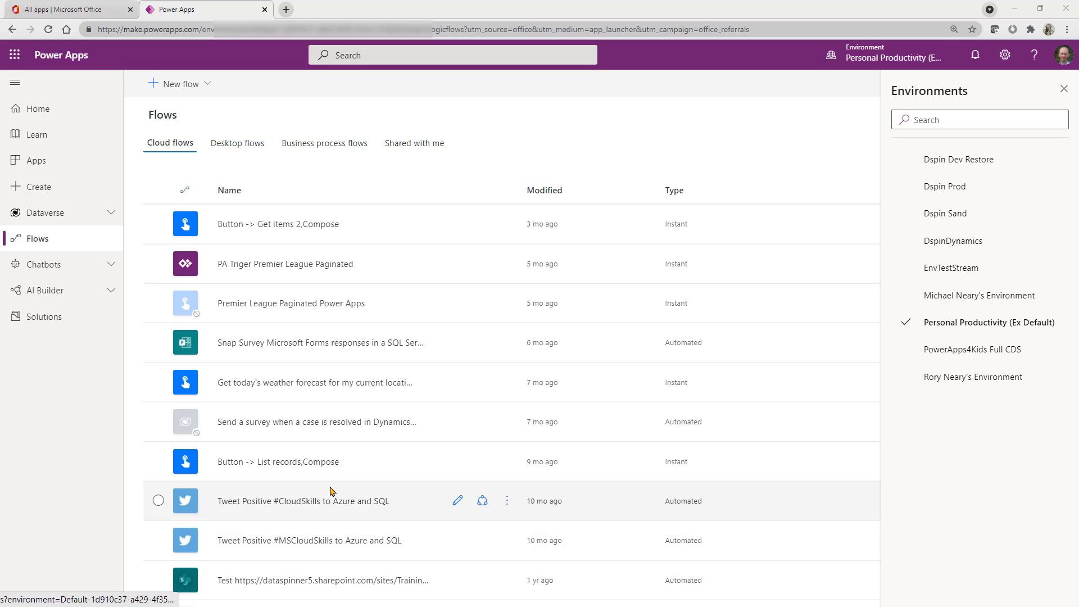
left_click(199, 81)
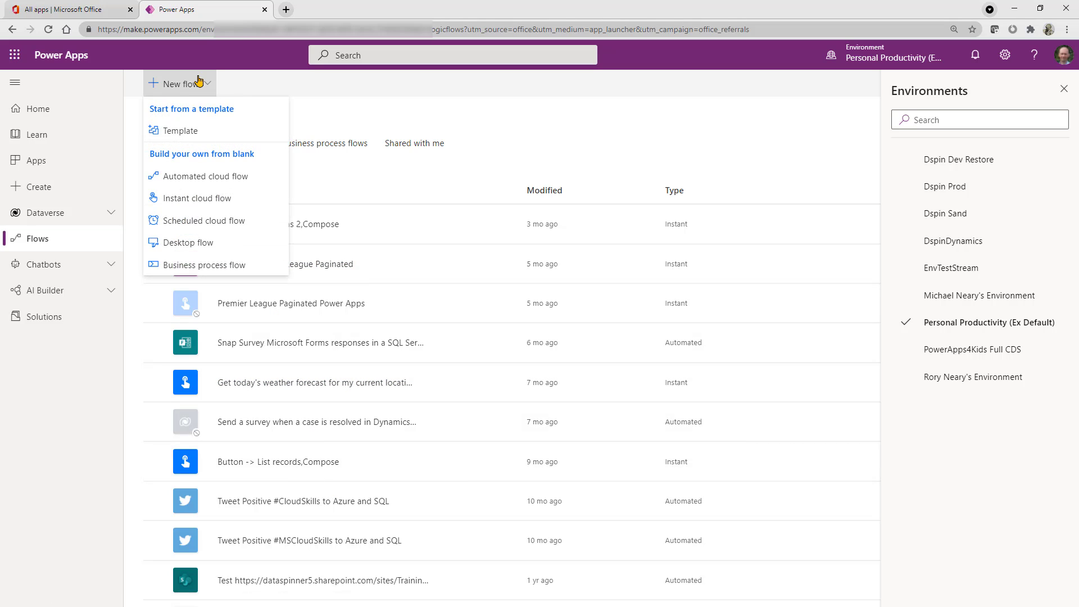
left_click(218, 178)
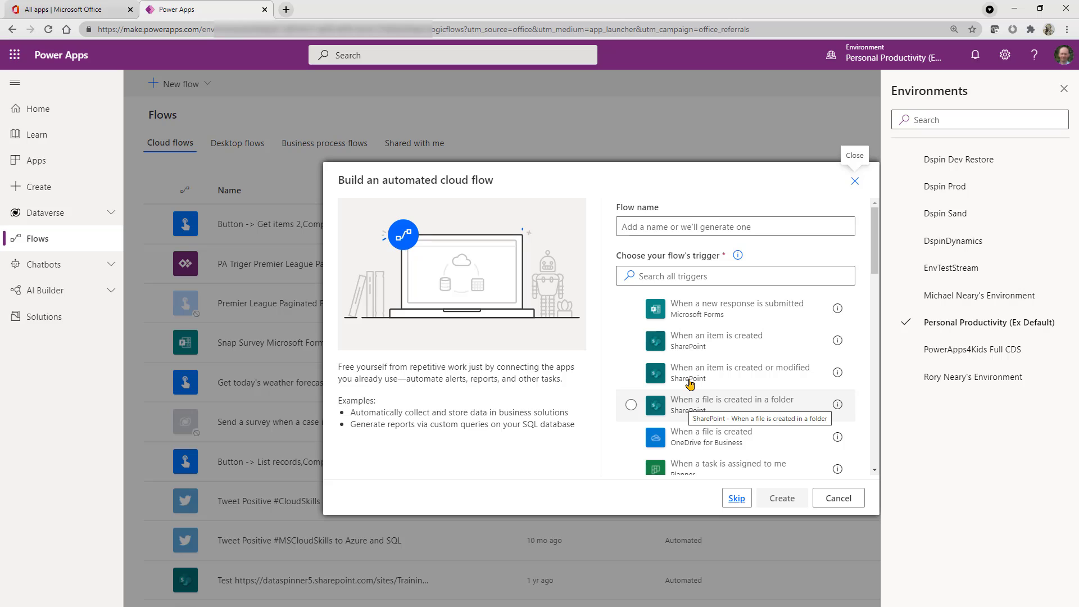
- Search the flow triggers for "sharepoint" and select the SharePoint trigger "When an item is created"
left_click(656, 227)
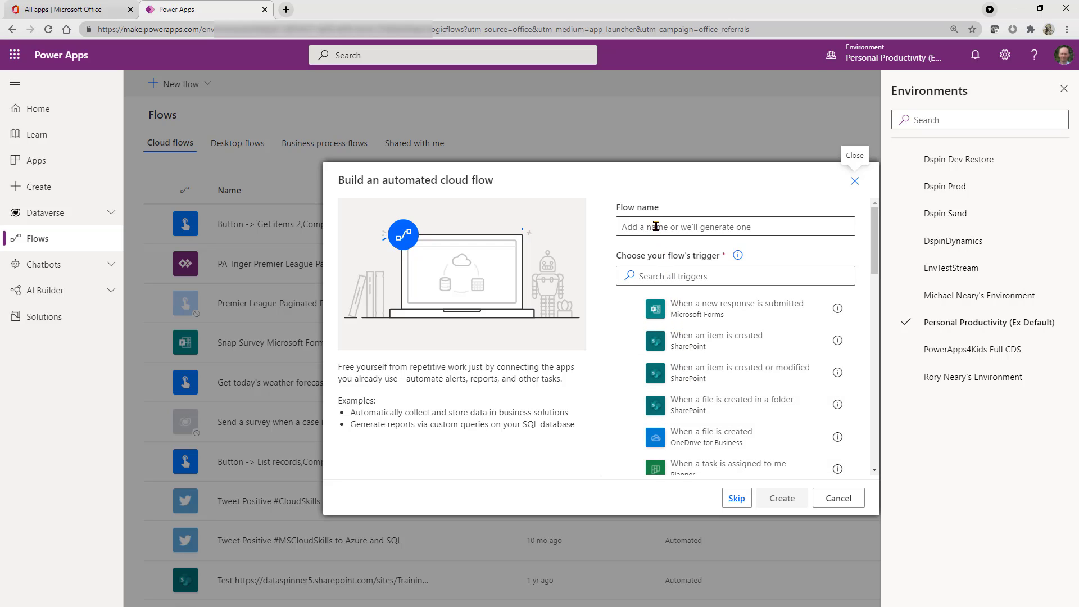
left_click(660, 273)
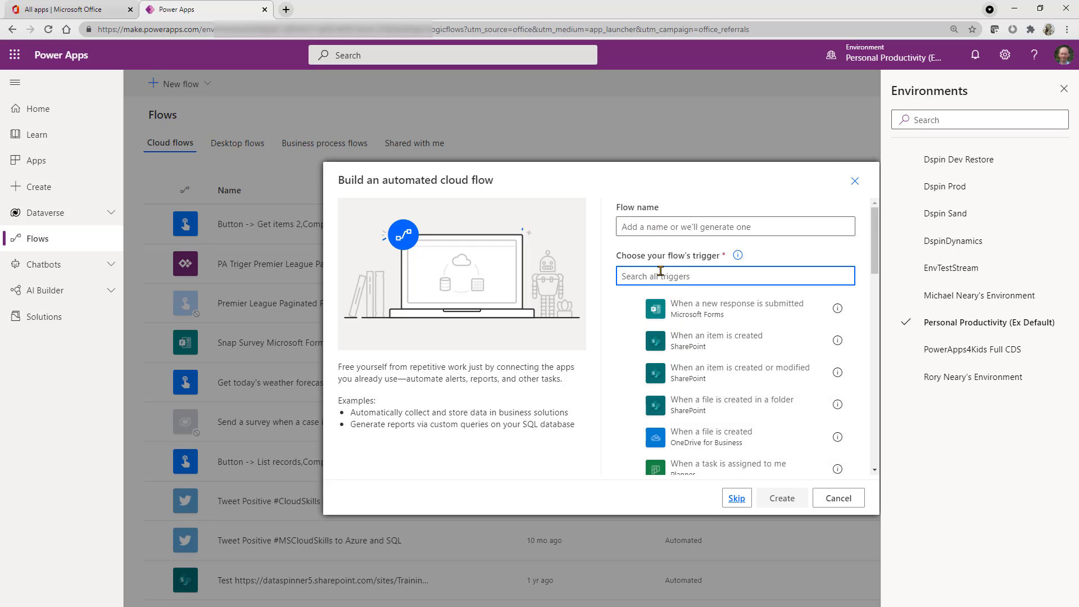
type("share")
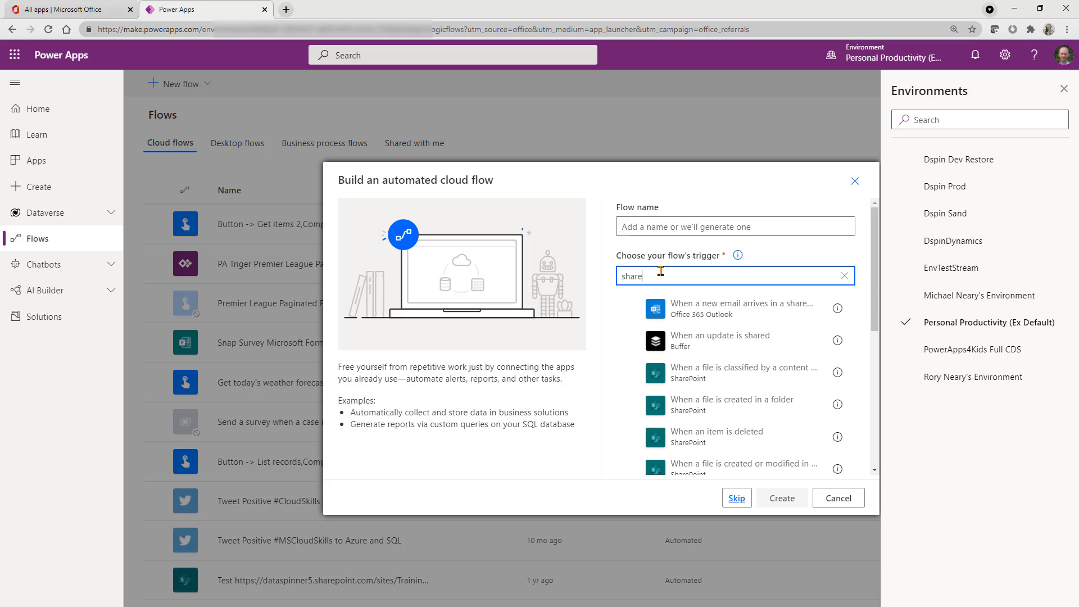
type("point")
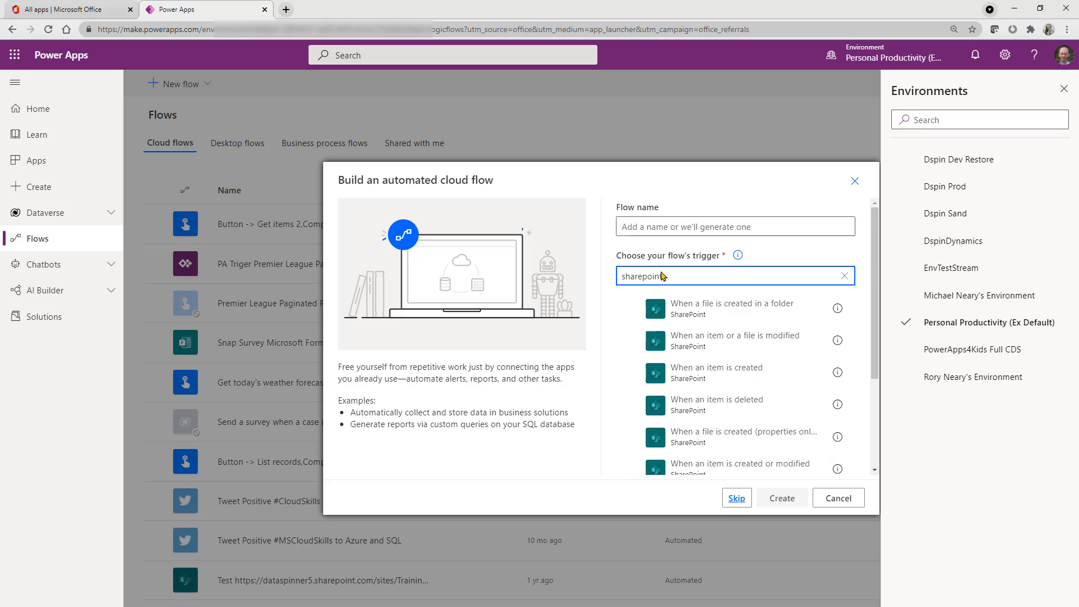
scroll(736, 348, "down", 1)
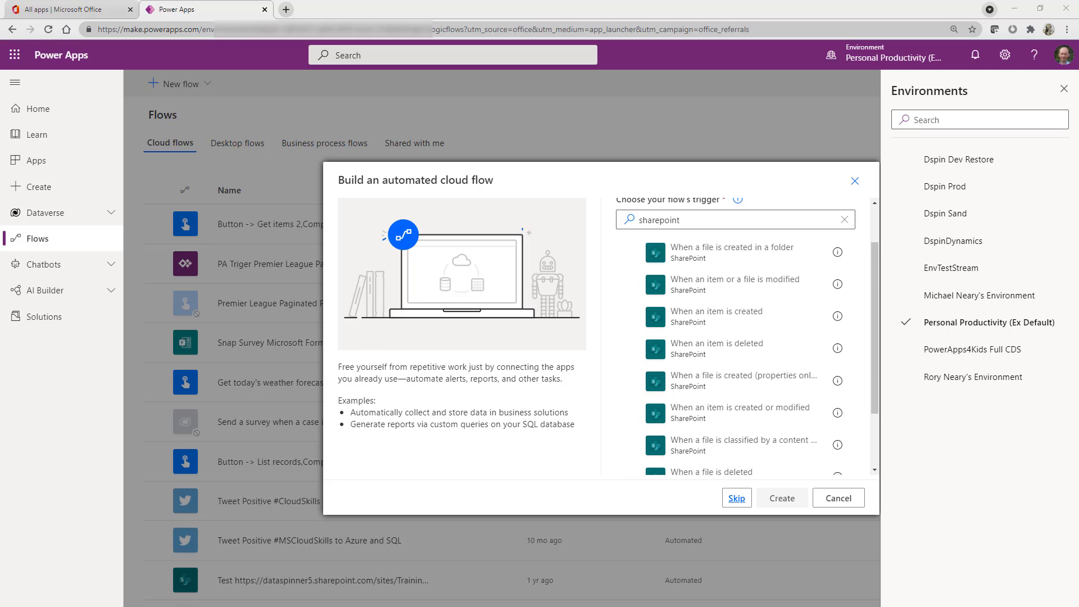
left_click(711, 319)
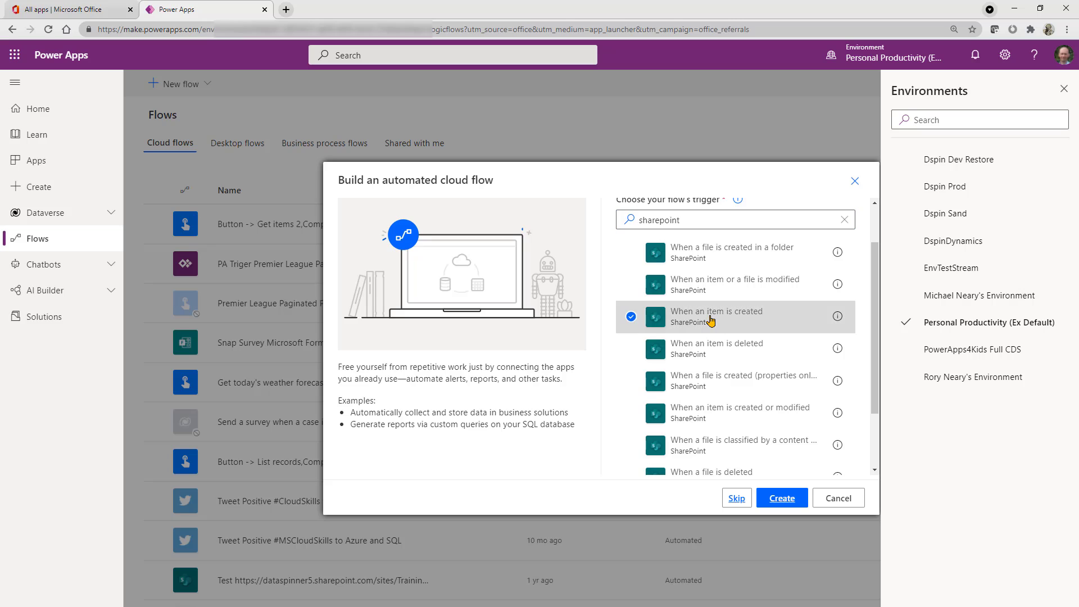
- Name the flow "New Device Order Request" and create it
scroll(711, 319, "up", 2)
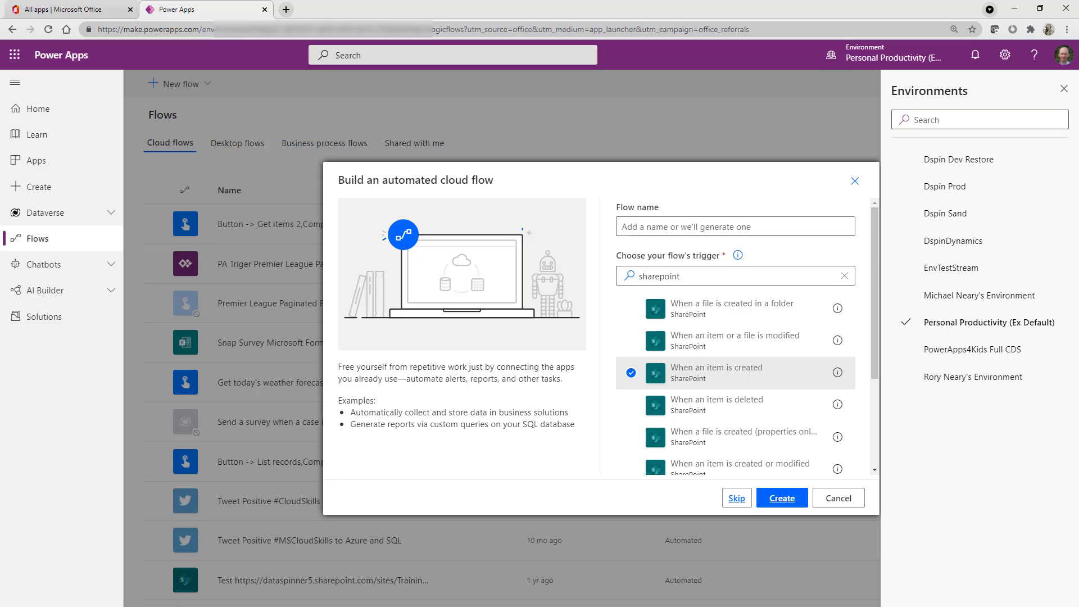
left_click(653, 224)
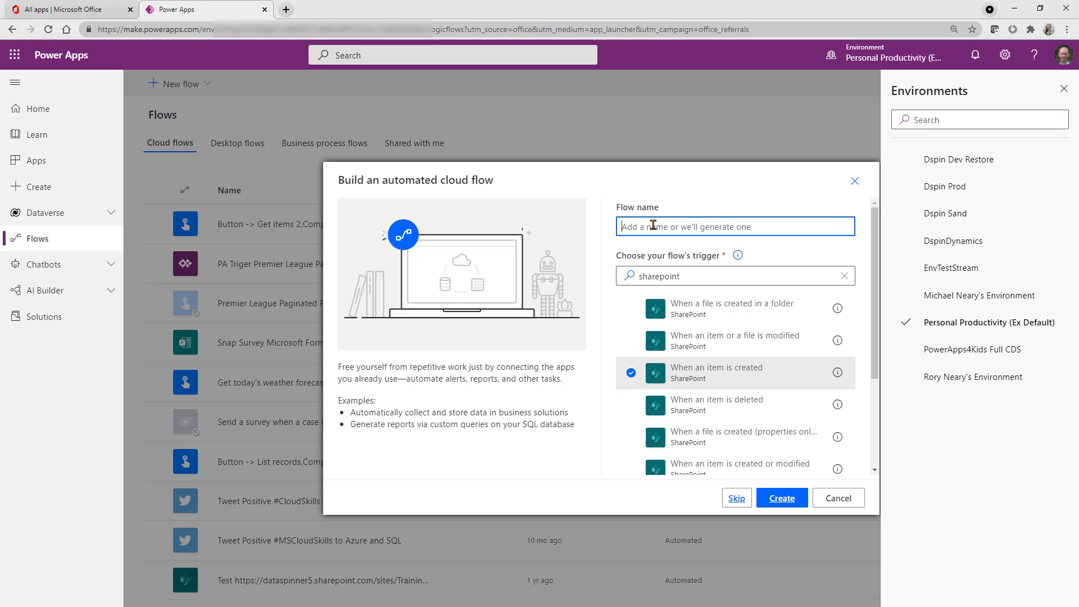
type("New De")
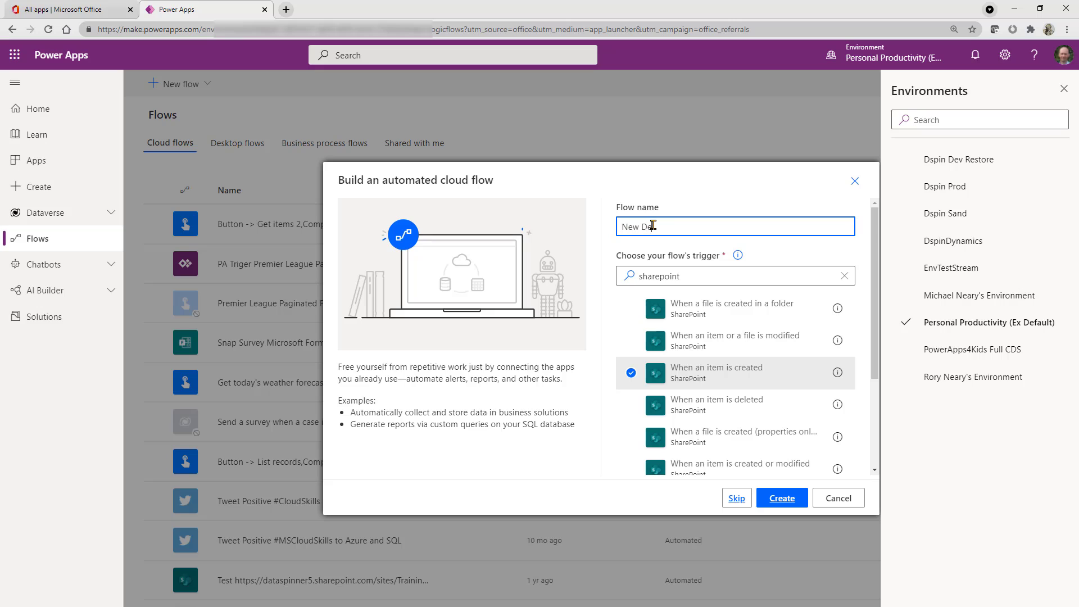
type("vice Order Request")
left_click(782, 498)
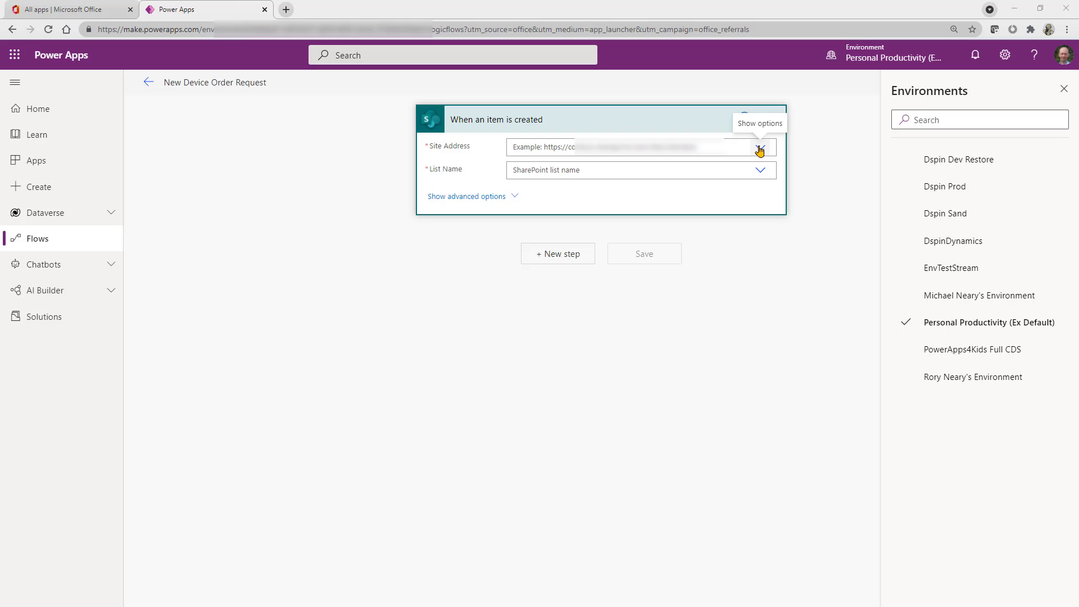
- Set the trigger's site address to the Learn site and its list name to DeviceOrder_SP
left_click(759, 149)
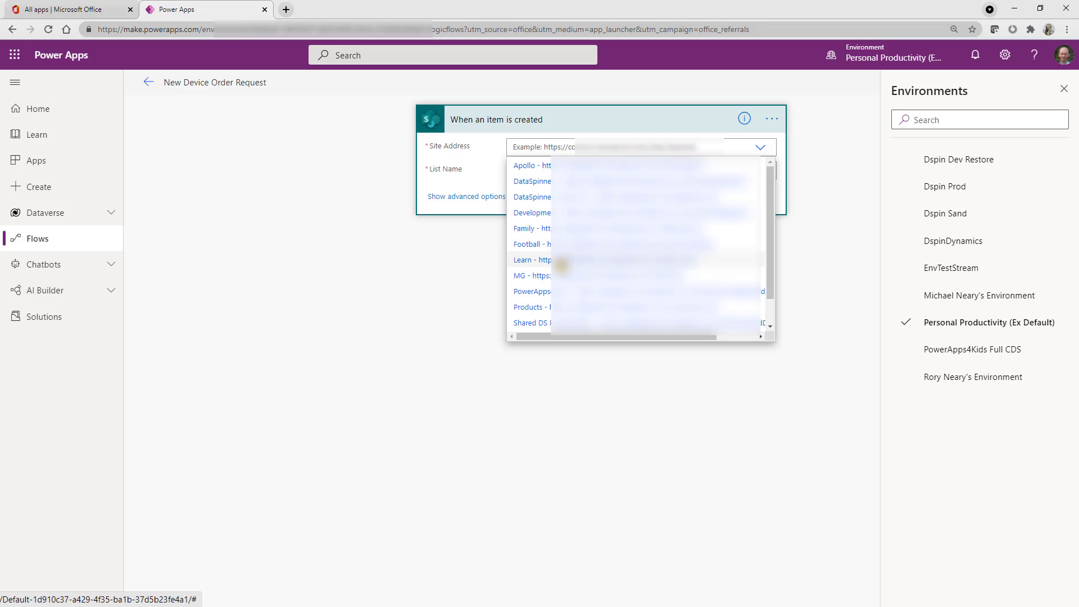
left_click(561, 262)
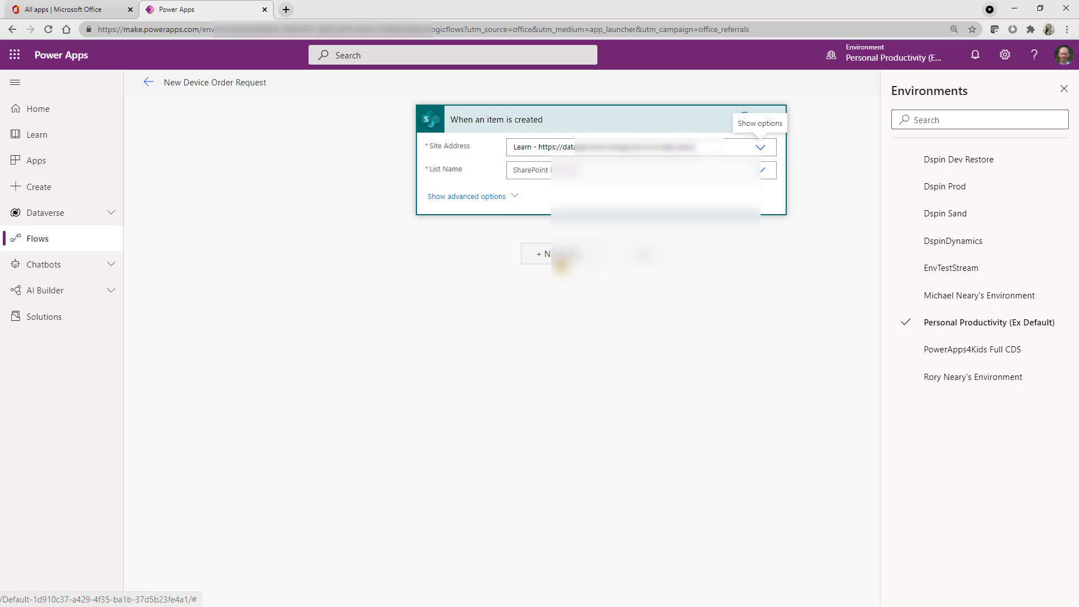
left_click(761, 170)
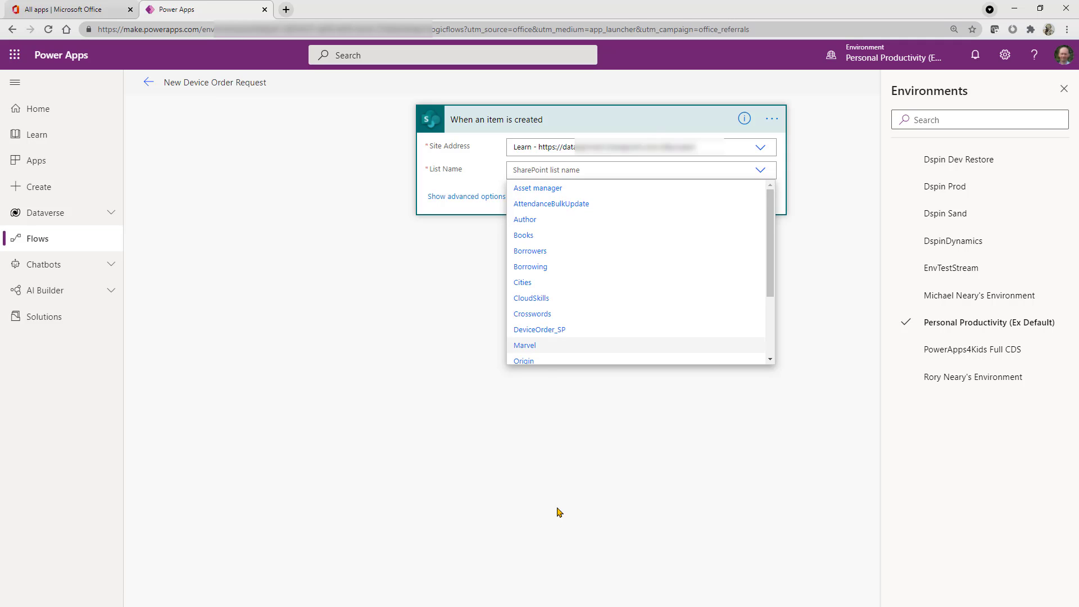
left_click(542, 331)
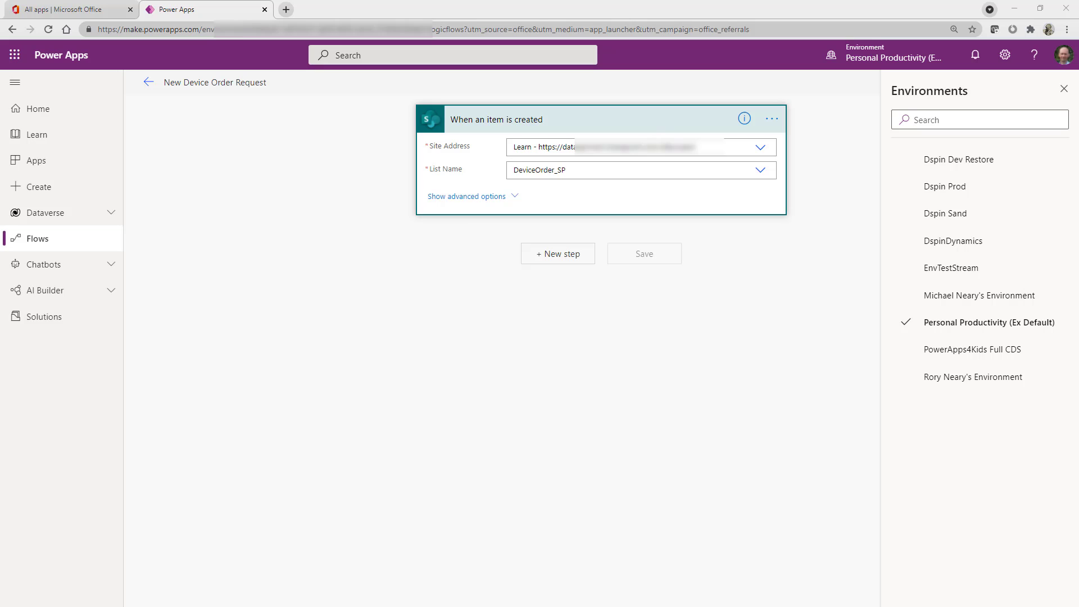
- Add a "Start and wait for an approval" action after the trigger, with approval type "Approve/Reject - First to respond"
left_click(558, 256)
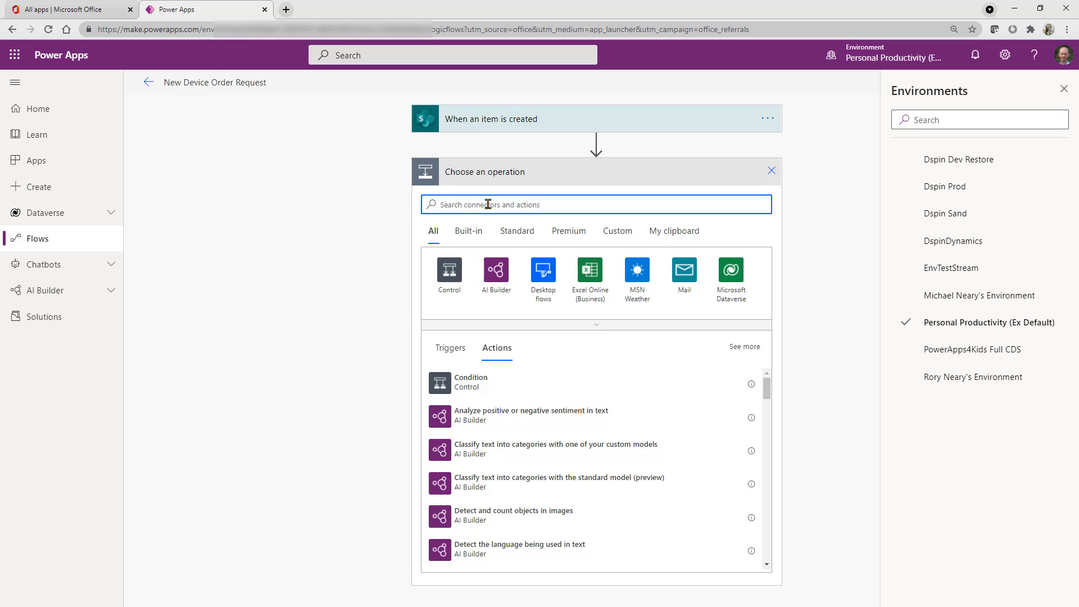
type("appro")
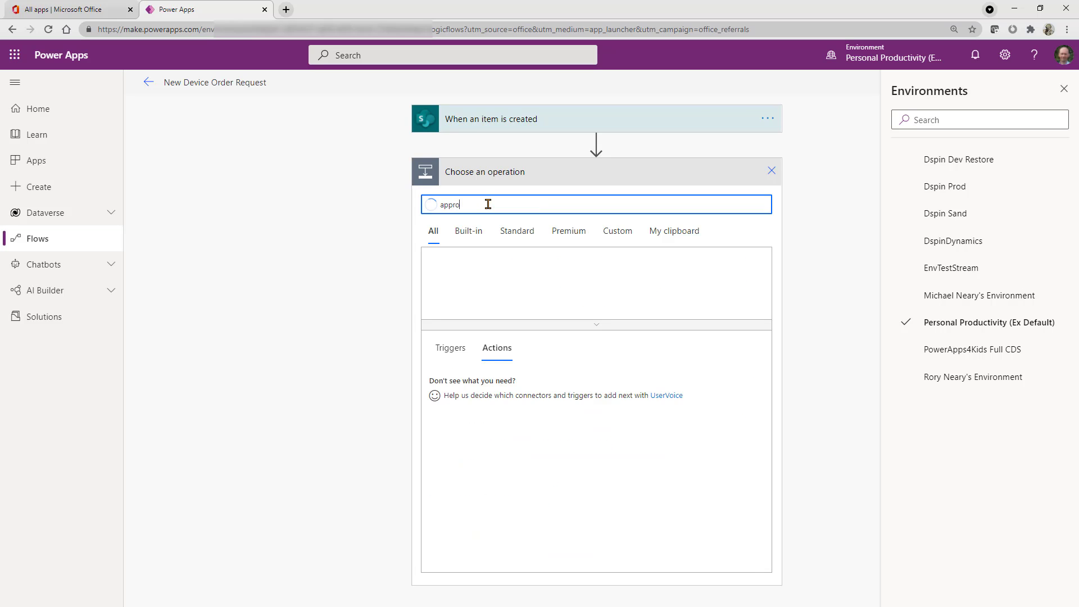
type("val")
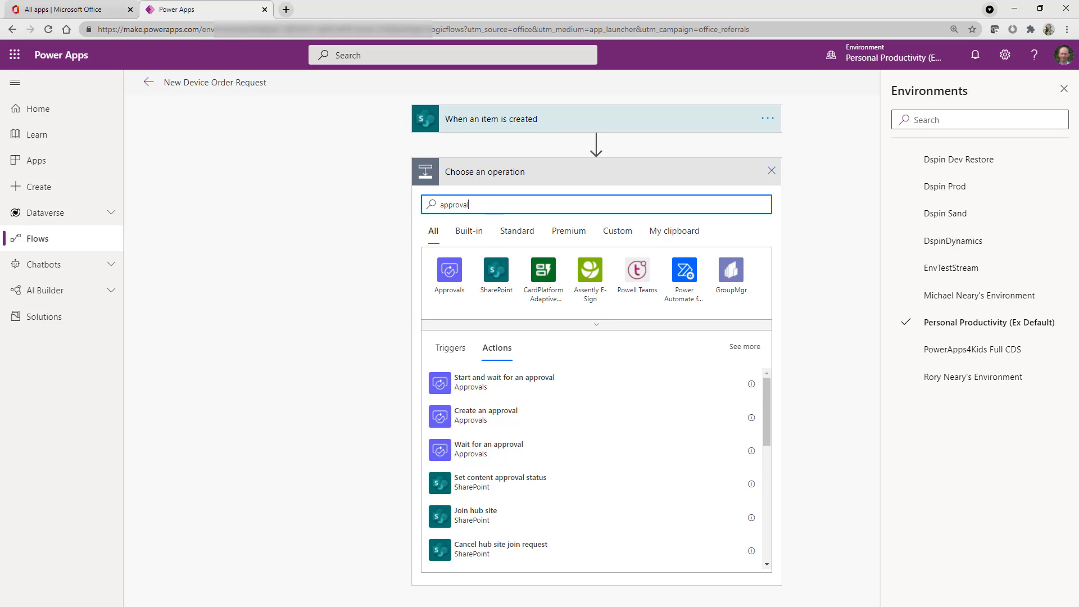
left_click(523, 387)
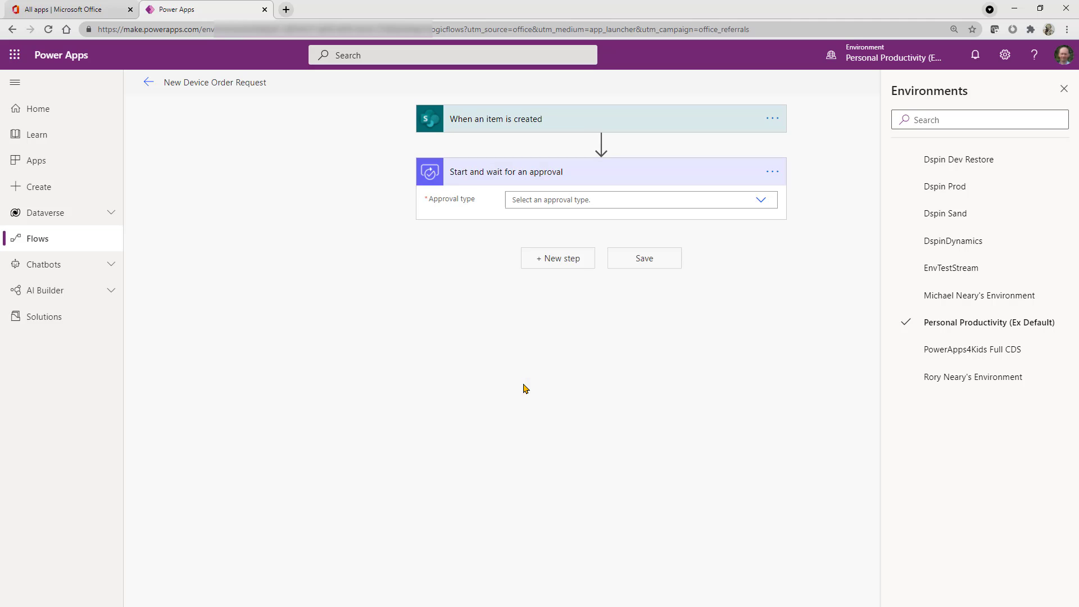
left_click(761, 203)
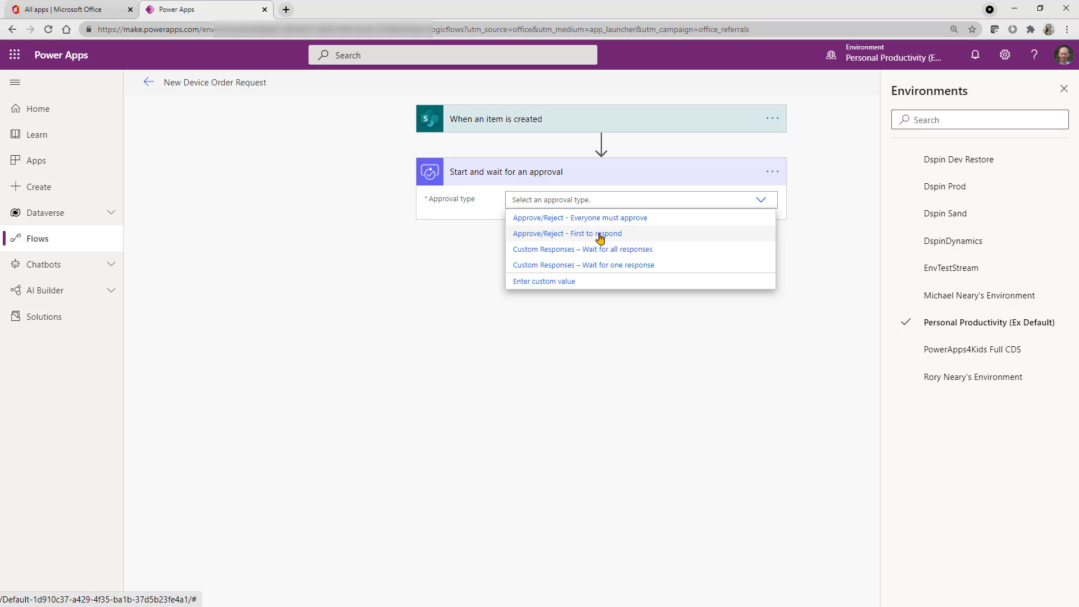
left_click(599, 237)
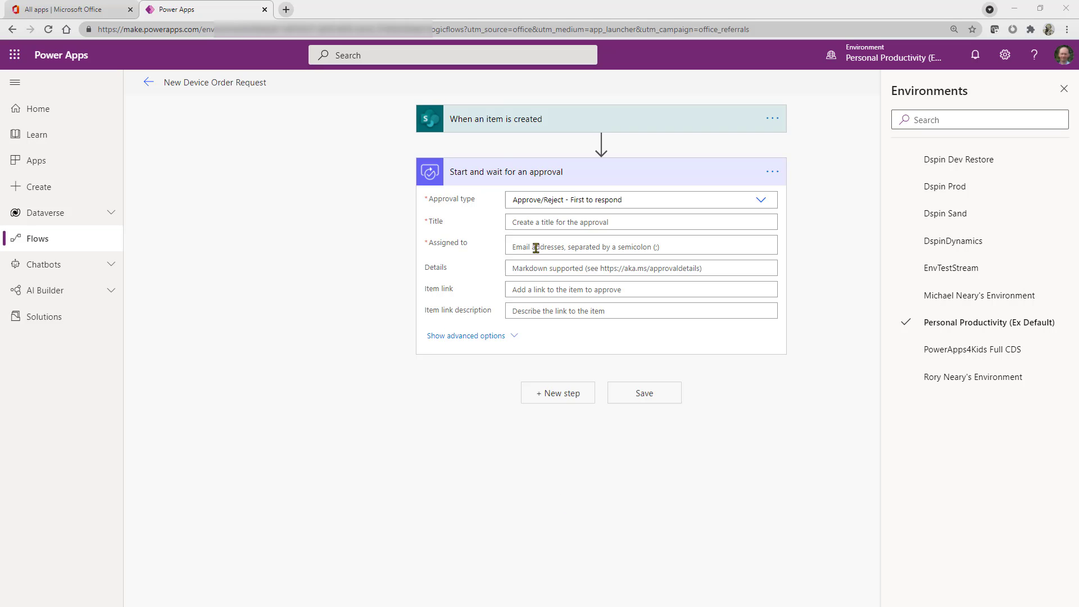
- Set the approval title to "New device order request for" followed by the DeviceName dynamic content, closing the Environments pane
left_click(532, 222)
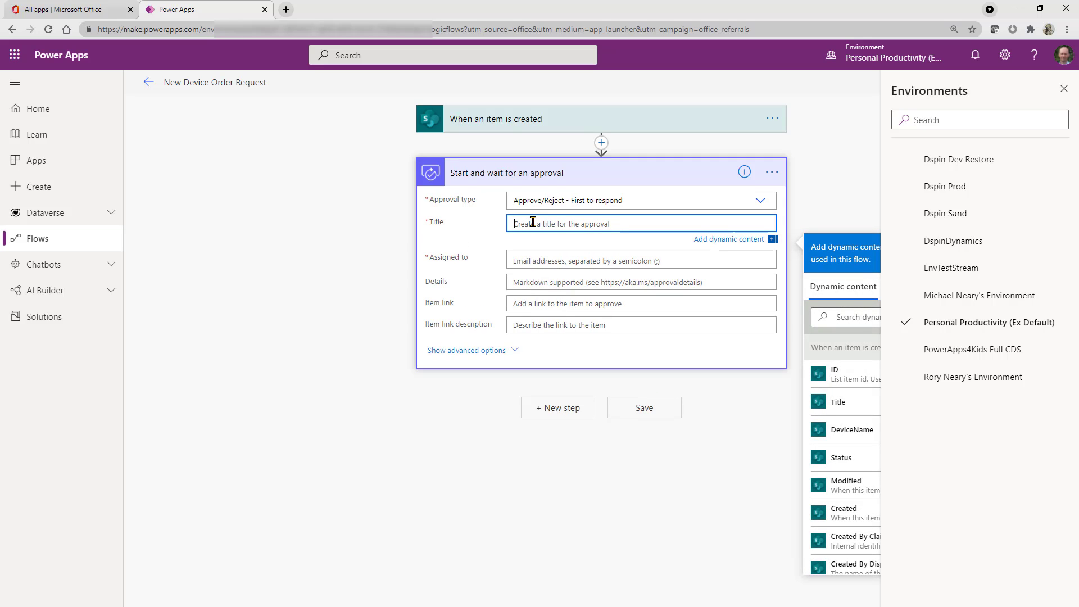
type("New Device order")
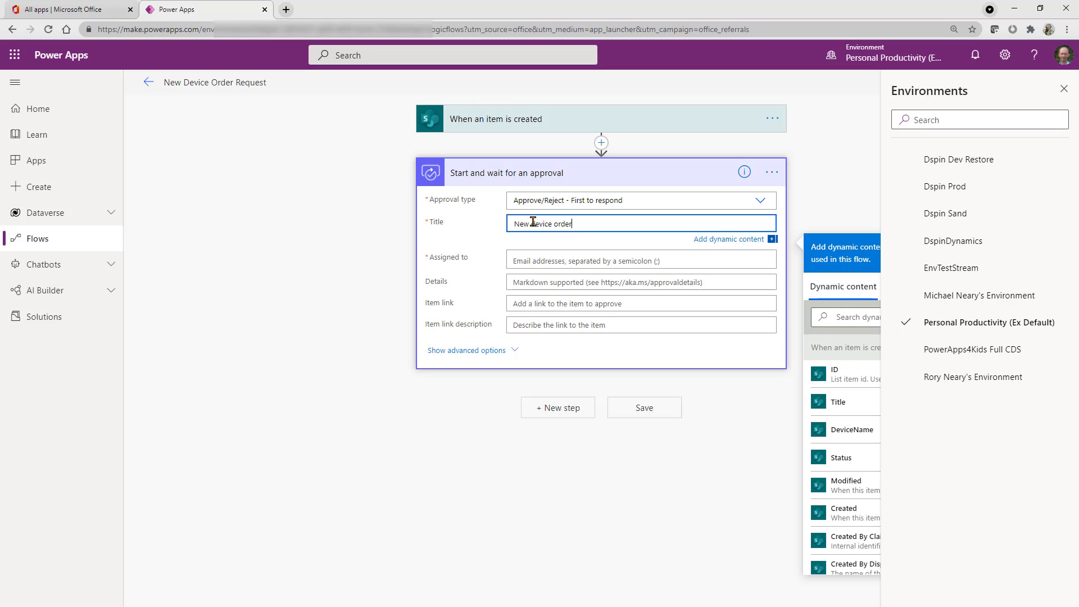
type(" request for")
left_click(1064, 89)
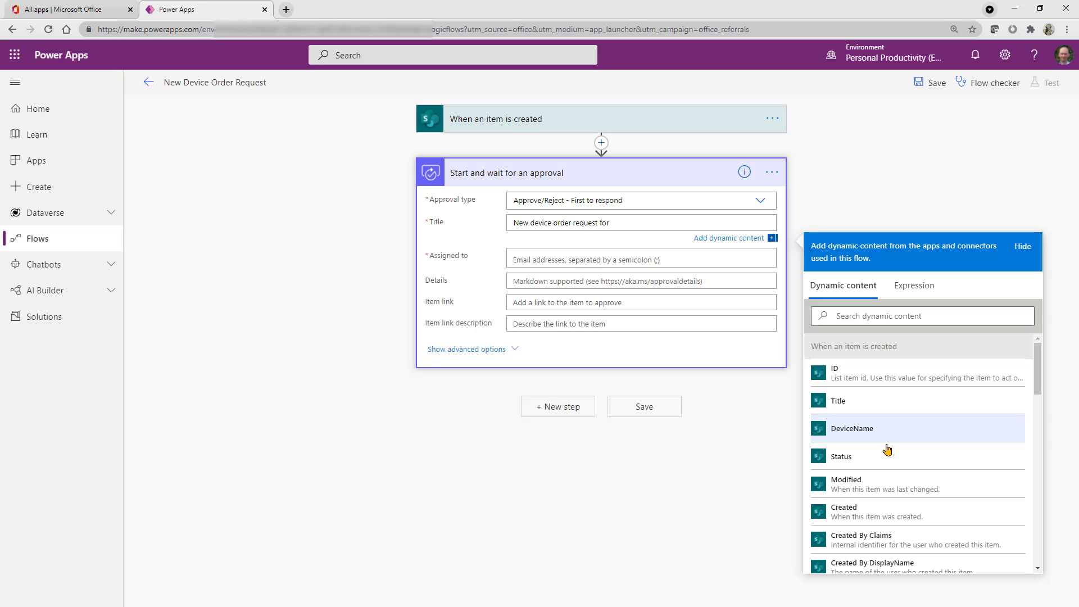
left_click(886, 430)
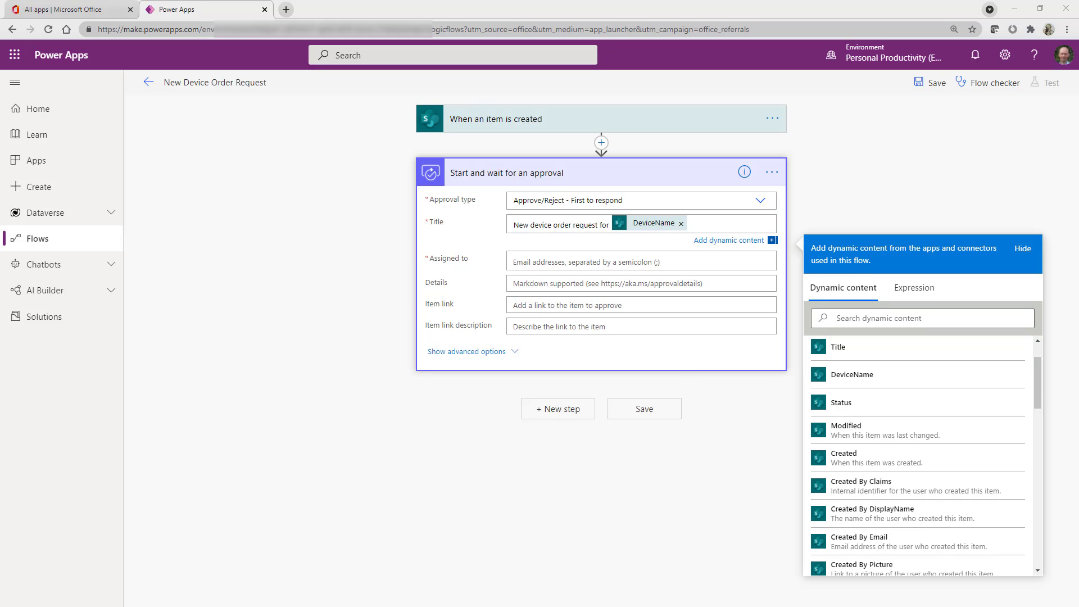
- Assign the approval to the approver by entering their e-mail address and choosing the matching dataspinners.co.uk account
left_click(555, 261)
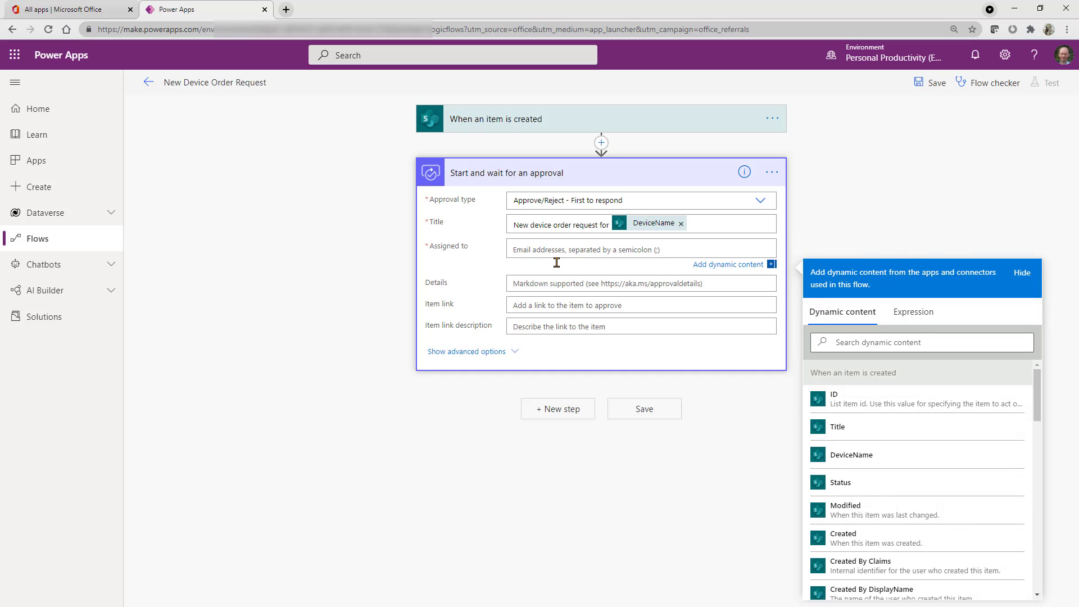
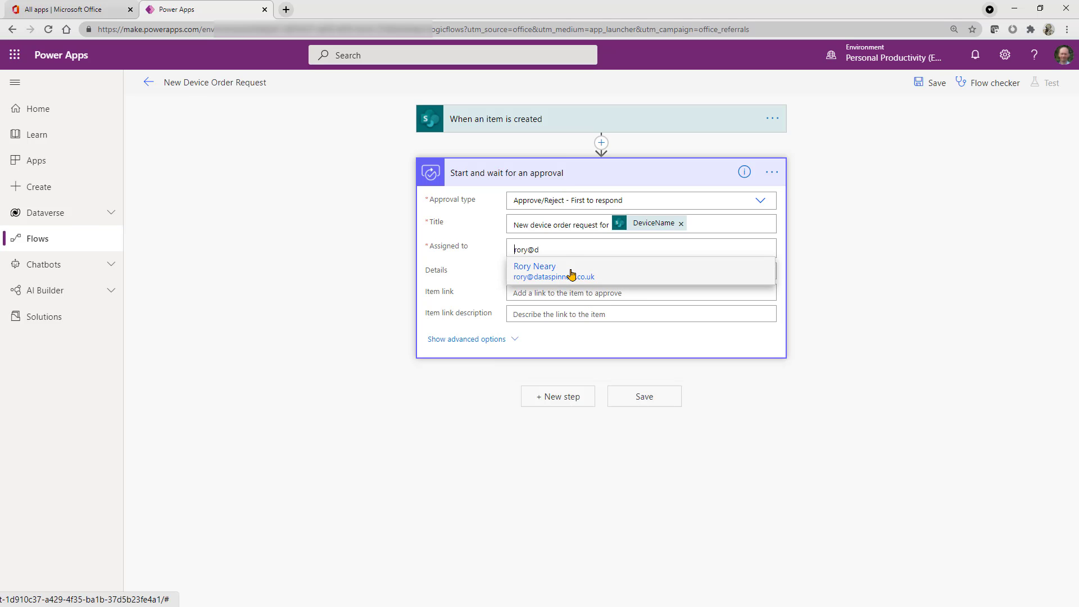
left_click(570, 274)
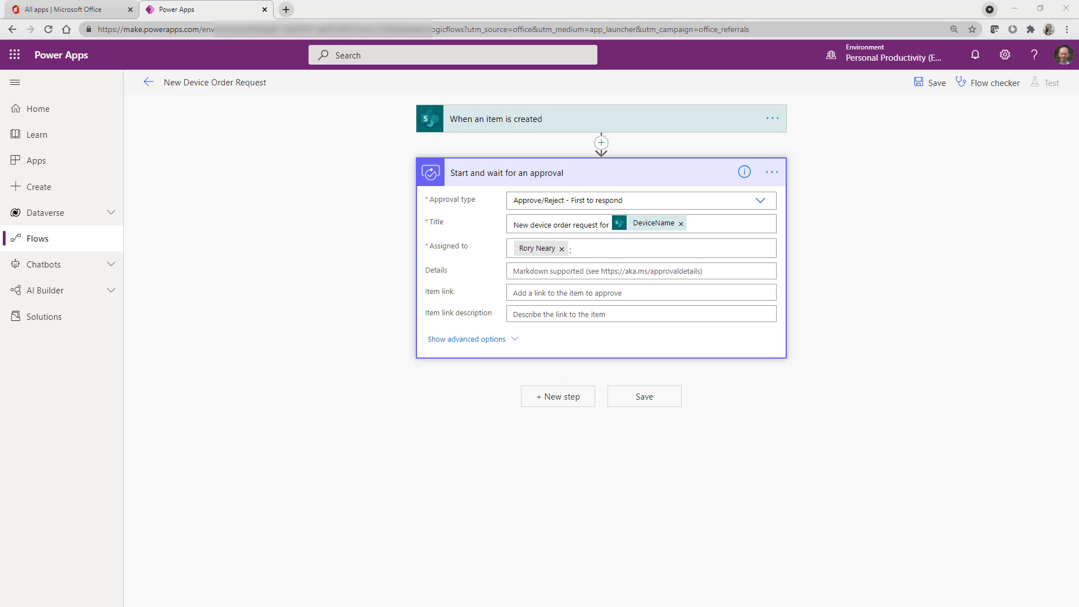
- Show the approval's advanced options and set the requestor to the Created By Email dynamic content from the trigger
left_click(471, 339)
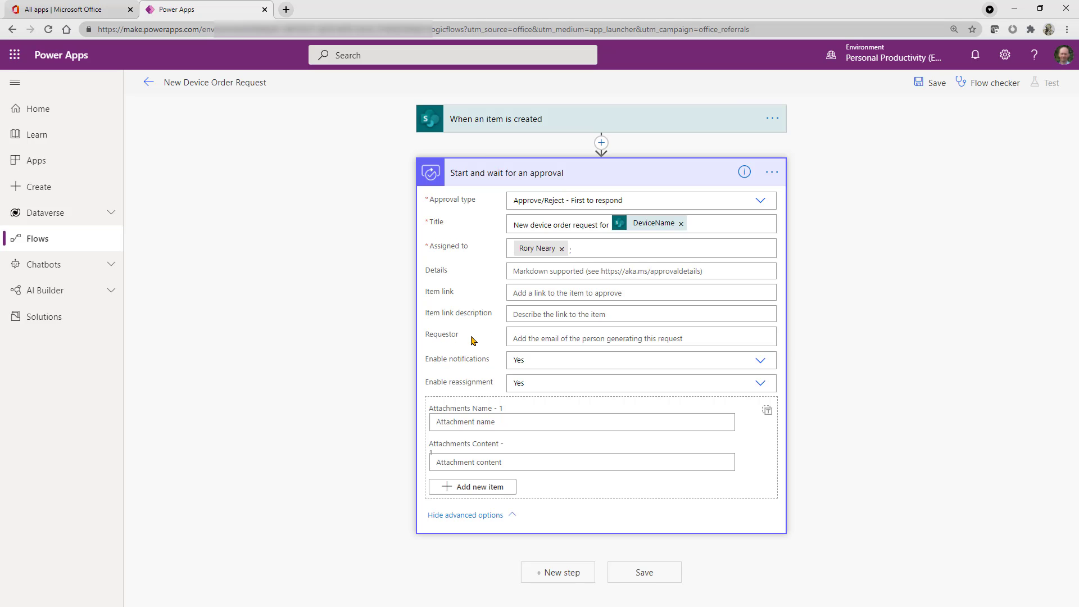
left_click(529, 337)
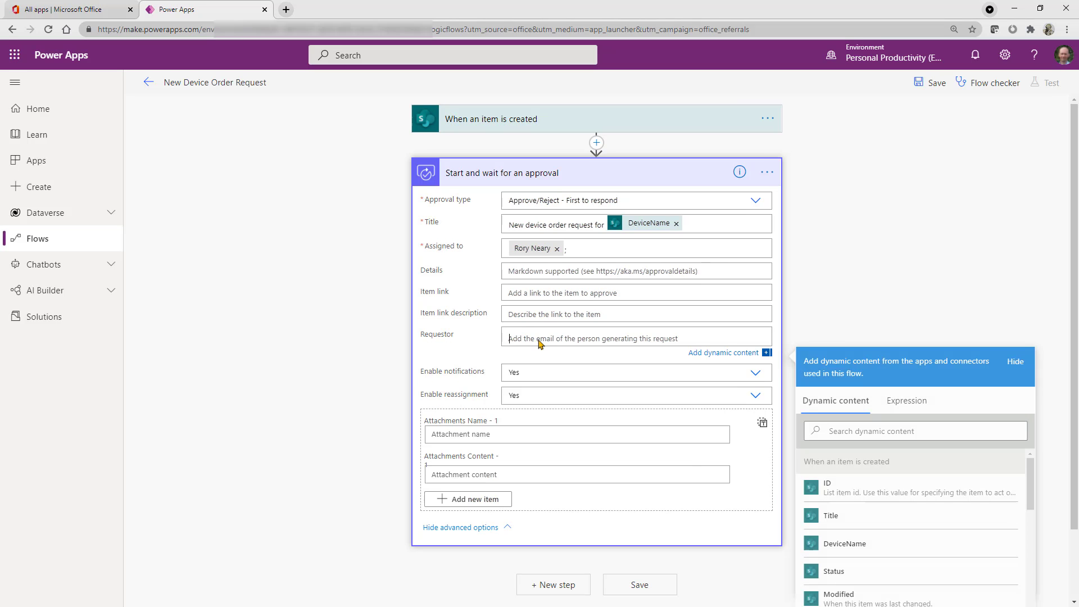
scroll(897, 397, "down", 1)
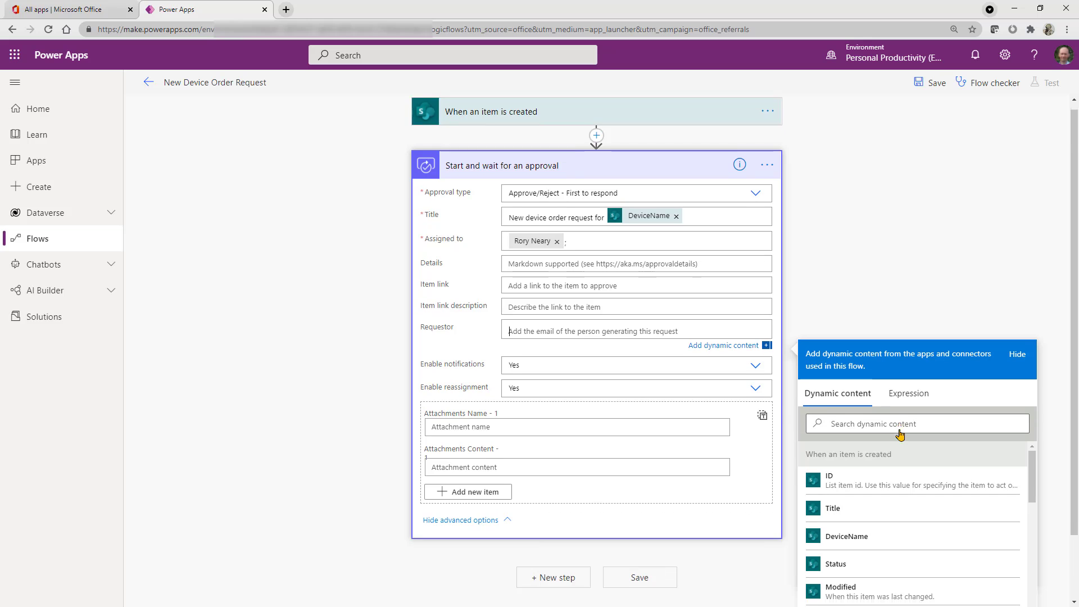
scroll(899, 434, "down", 1)
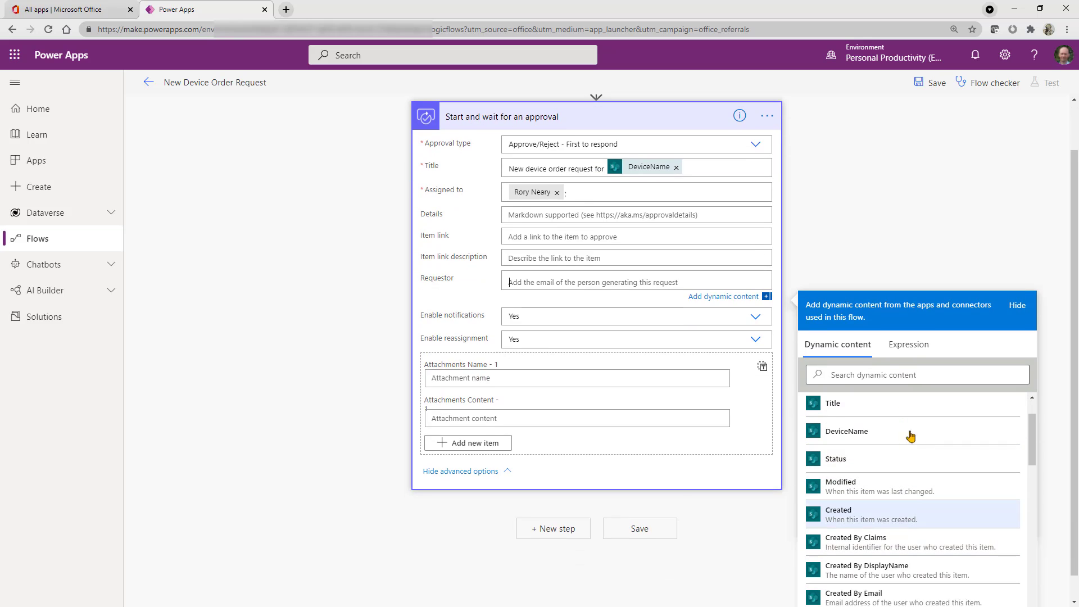
scroll(1008, 458, "down", 1)
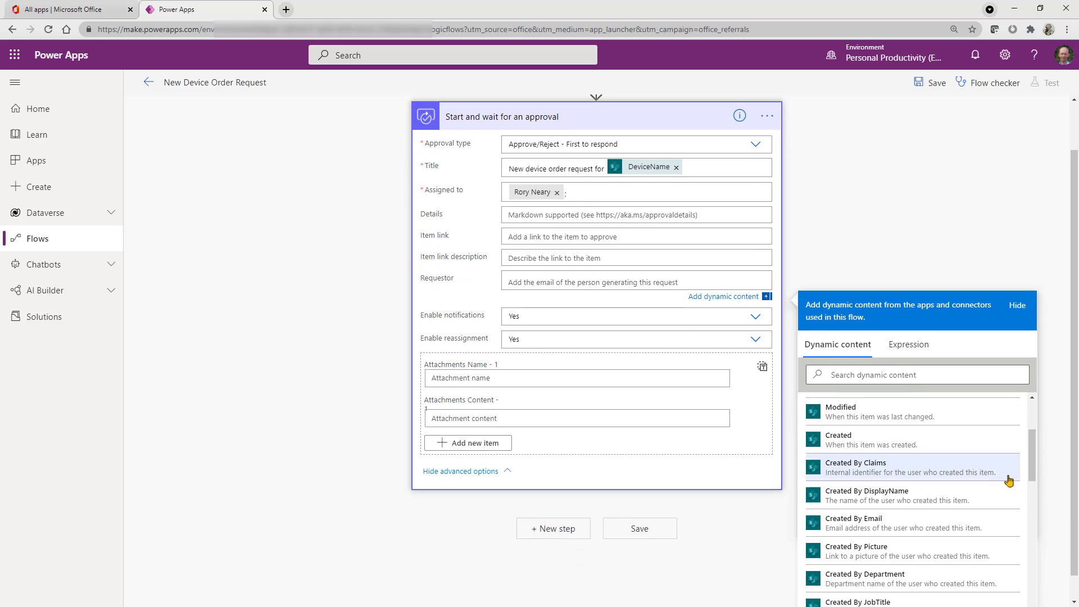
left_click(933, 525)
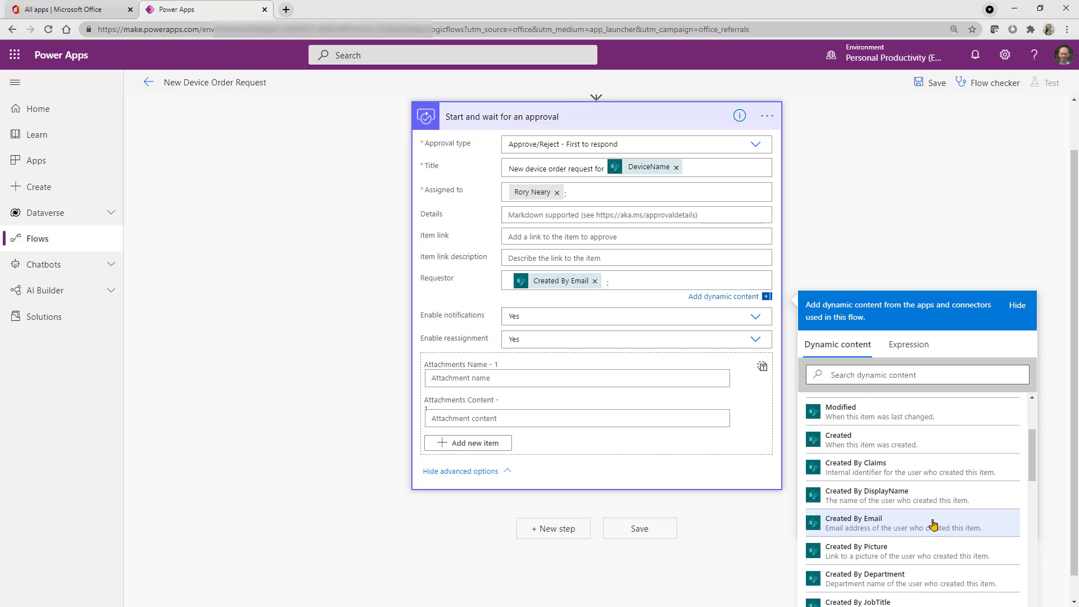
left_click(594, 281)
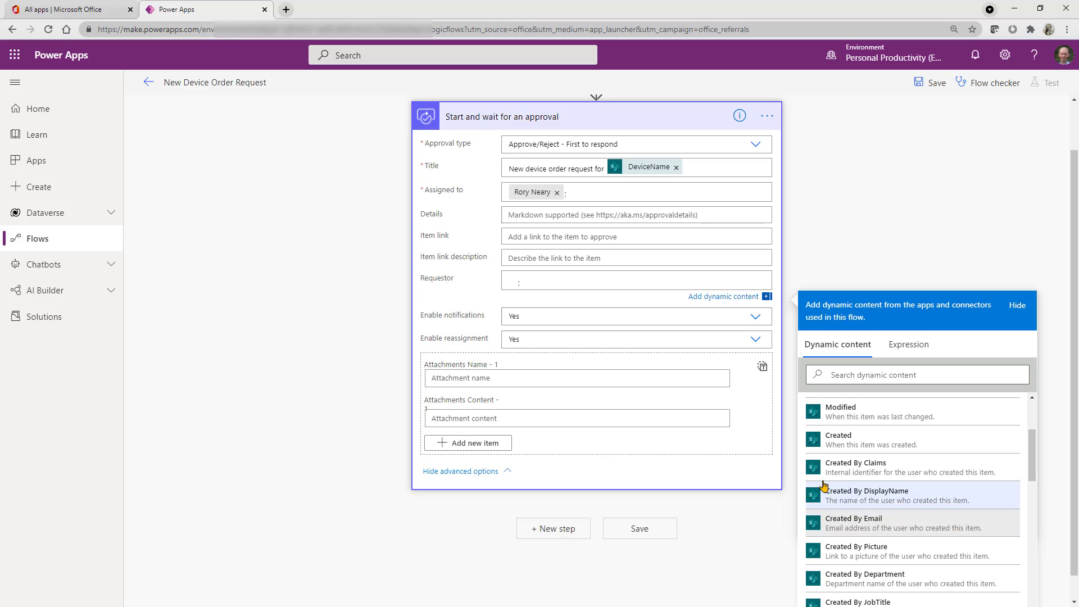
left_click(868, 523)
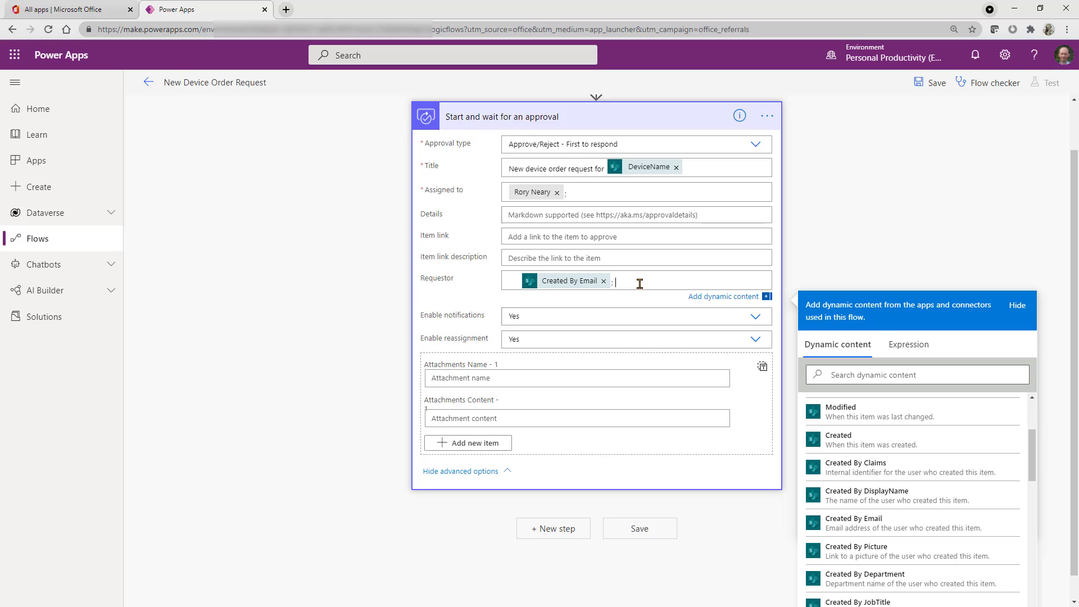
- Enter "A new deccie has been requested" in the approval details, with the DeviceName dynamic content on a second line
left_click(533, 218)
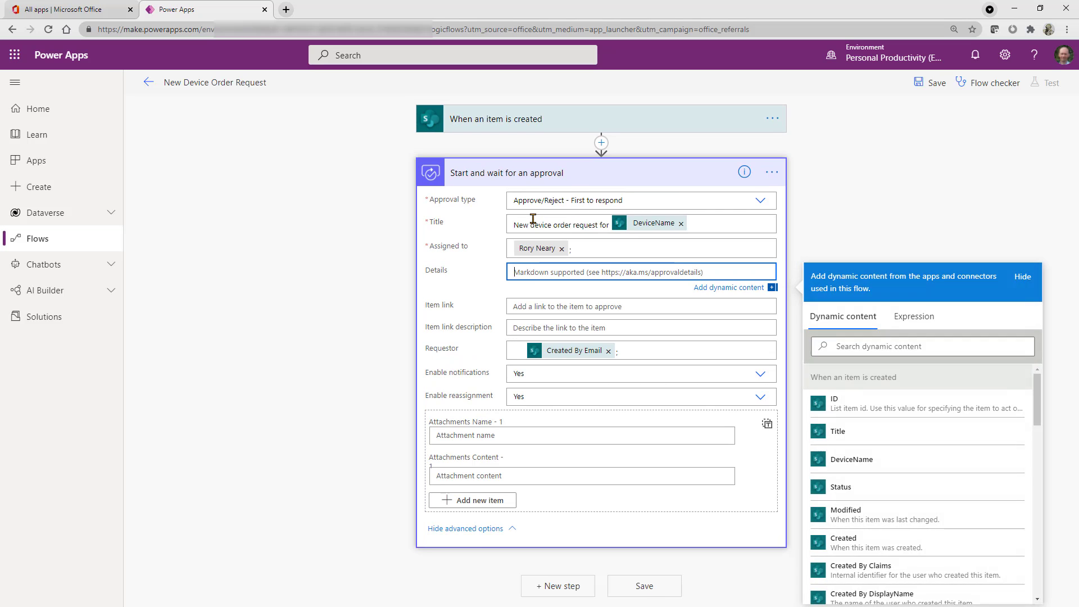
type("A new")
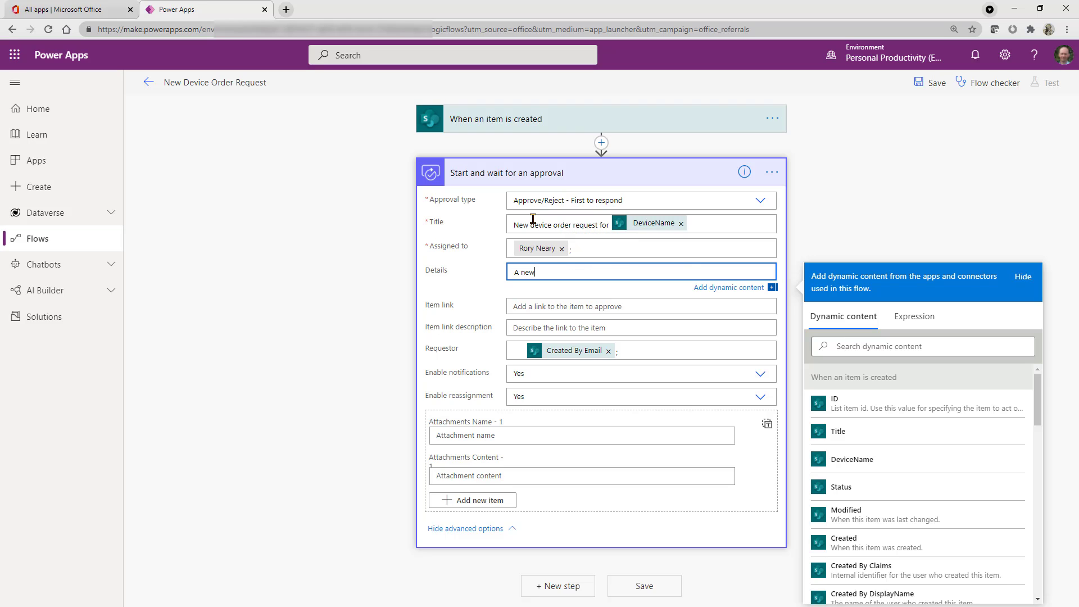
type(" deccie has been requested")
key("Return")
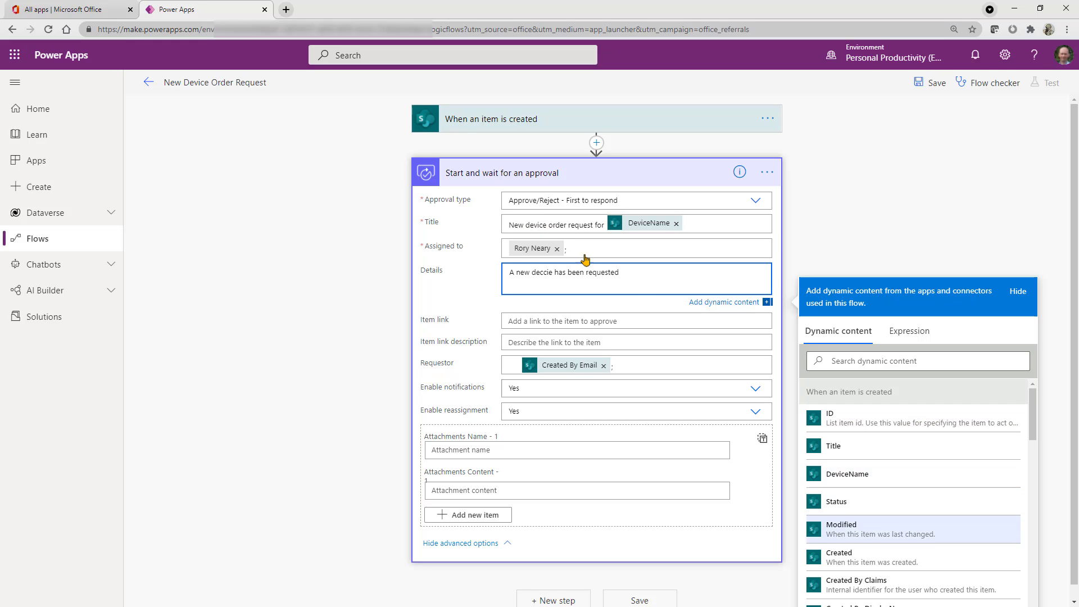
left_click(896, 476)
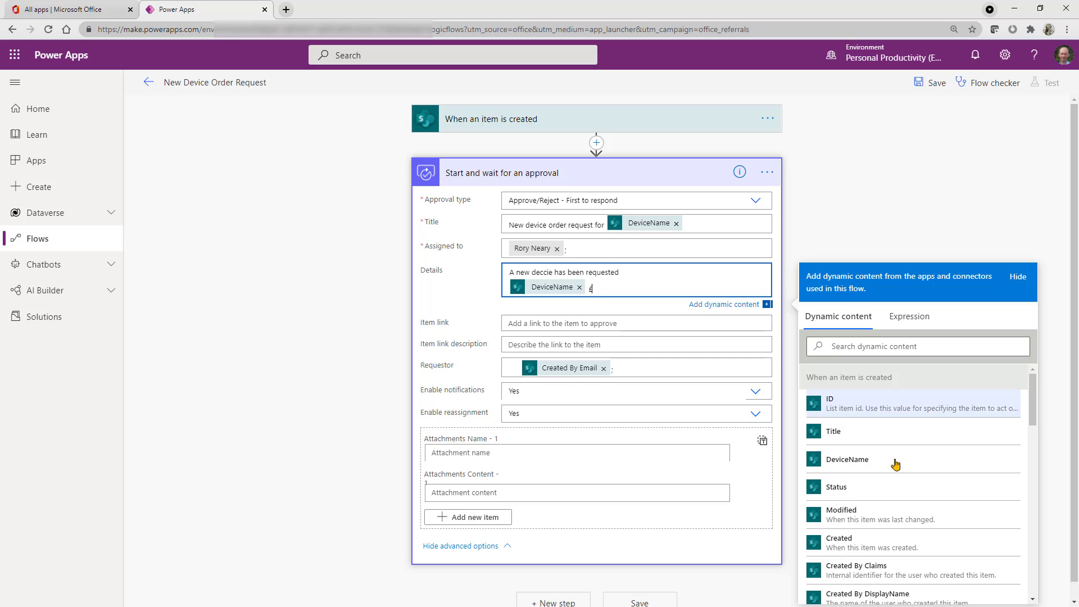
- Add "£" and the Price dynamic content after DeviceName in the approval details, and save the flow
left_click(889, 351)
type("pri")
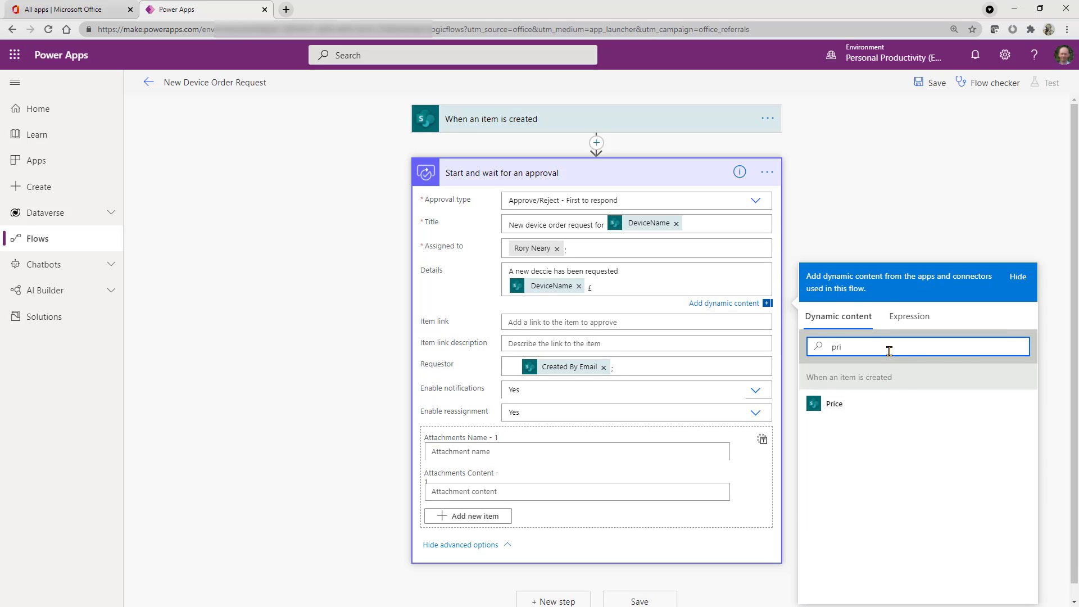
left_click(836, 403)
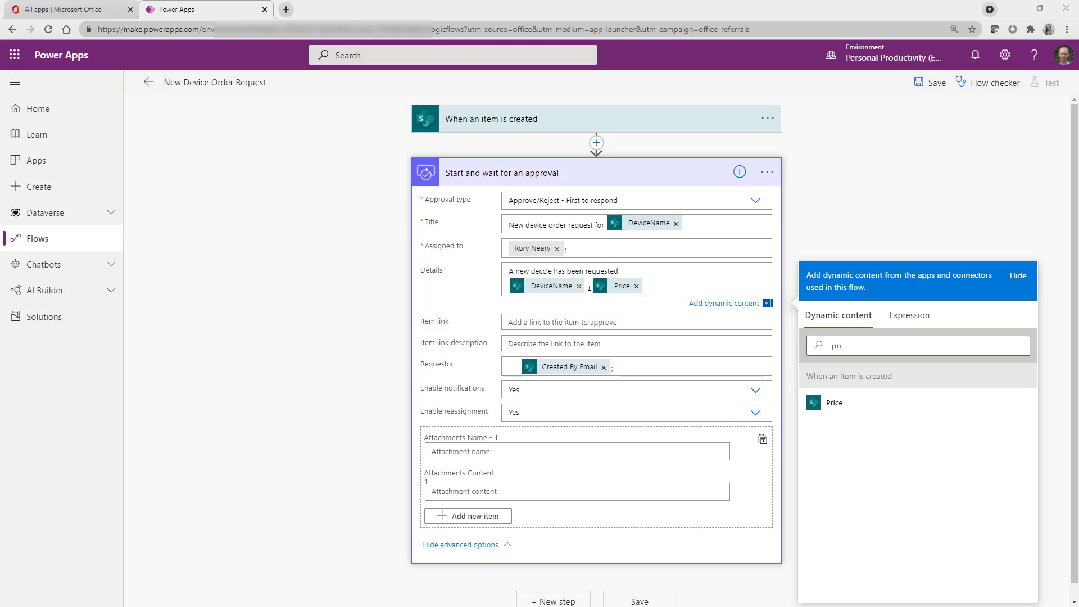
left_click_drag(865, 343, 797, 344)
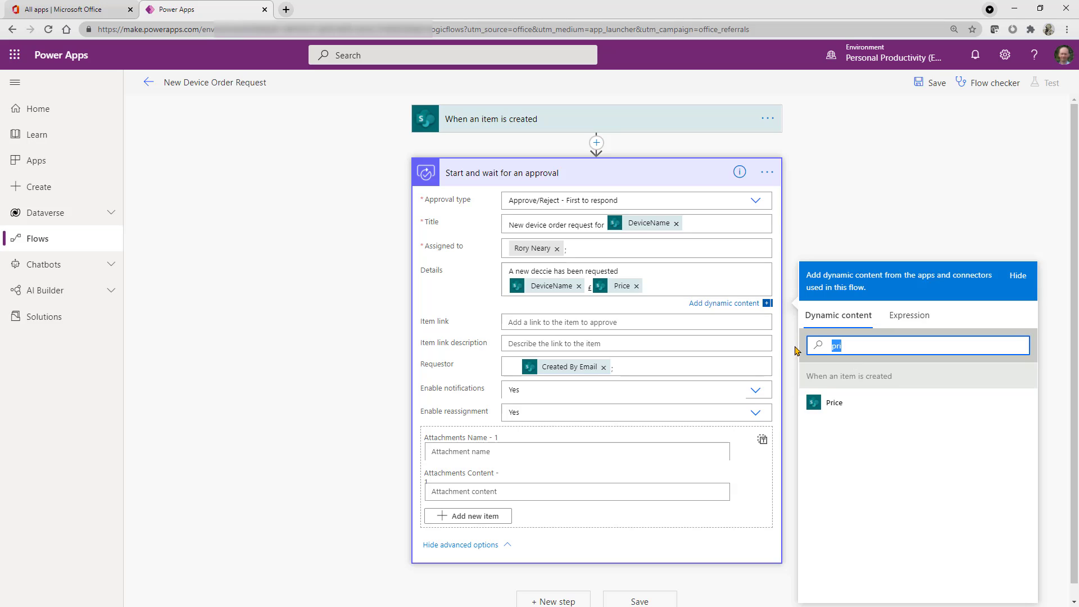
key("BackSpace")
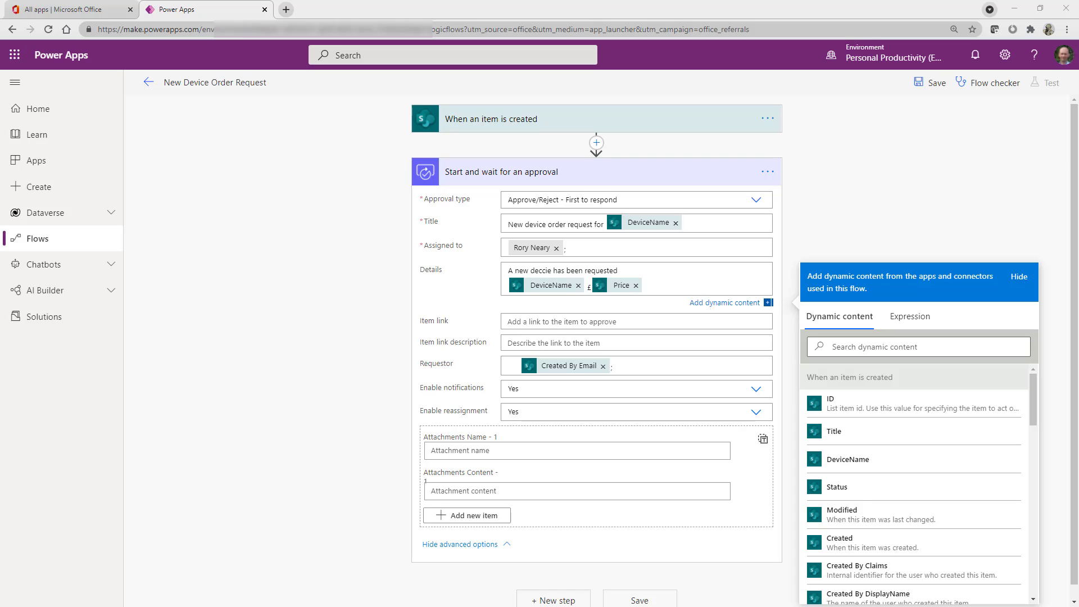
left_click(929, 83)
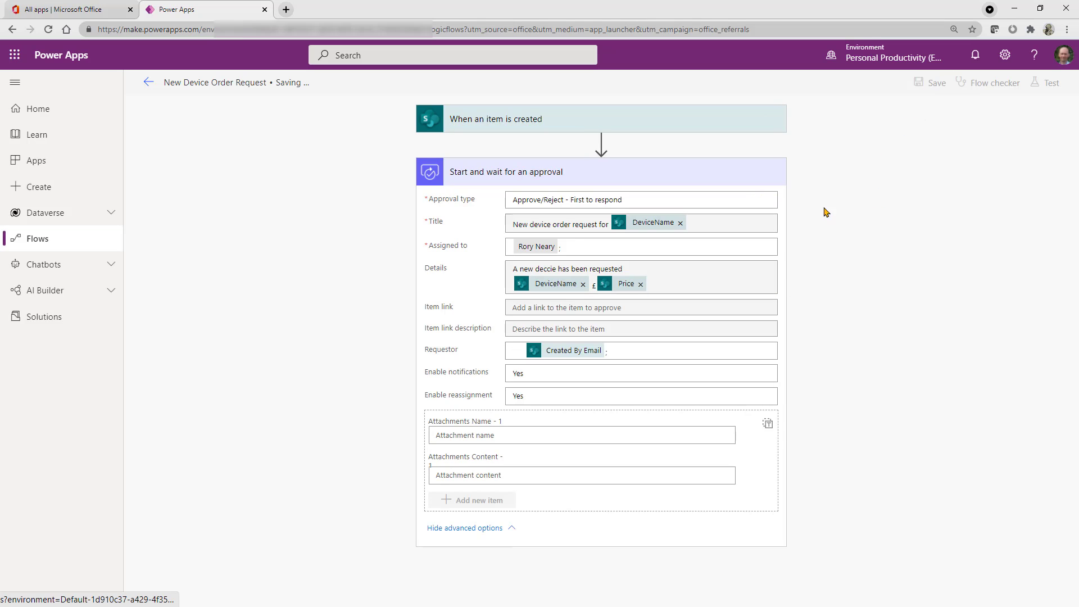